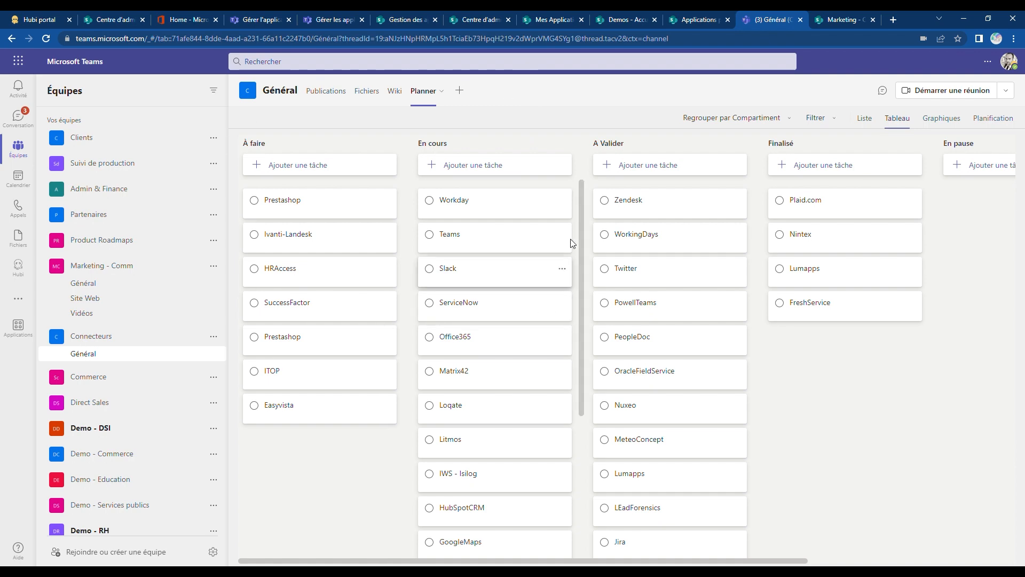
# Switch to the Hubi portal and review the Teams installation instructions and the package customization form, closing it without downloading
pyautogui.click(57, 17)
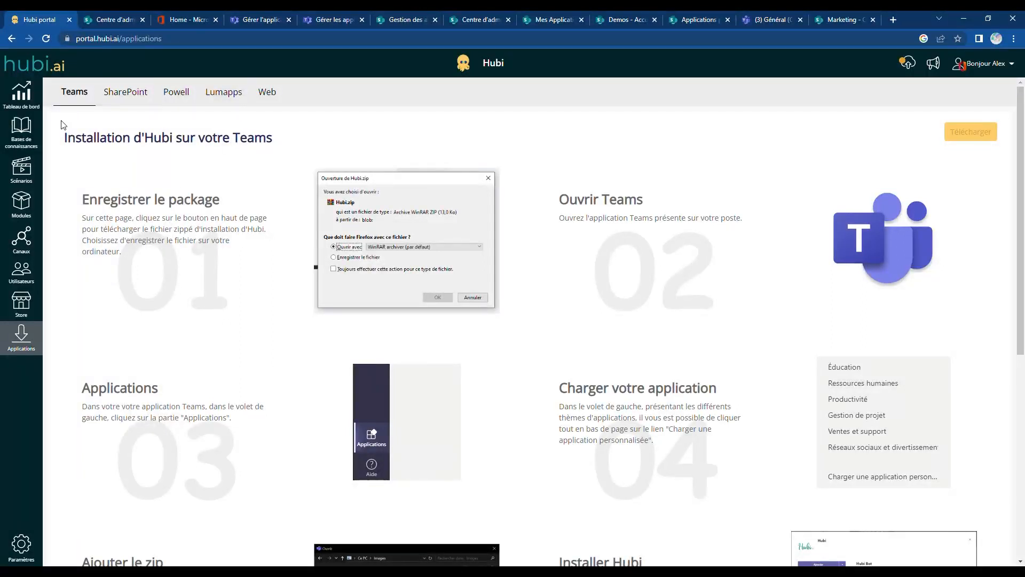
pyautogui.moveTo(84, 140); pyautogui.dragTo(289, 170)
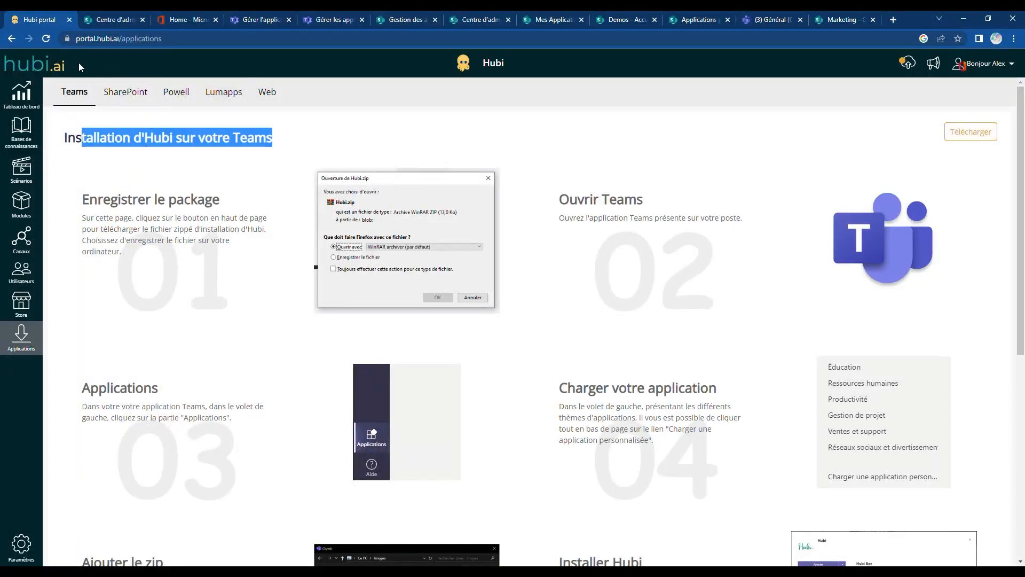
pyautogui.click(174, 148)
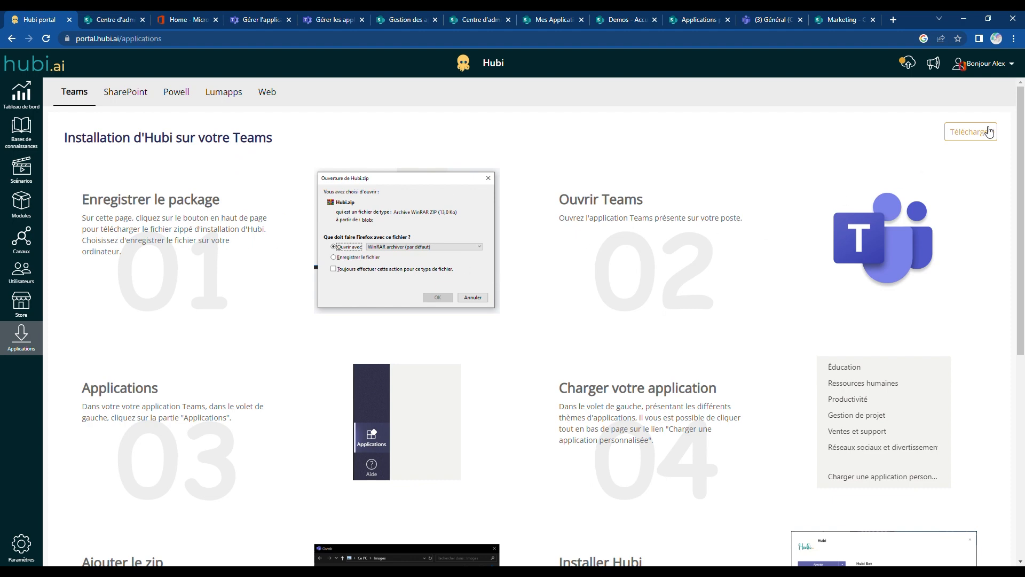
pyautogui.click(961, 138)
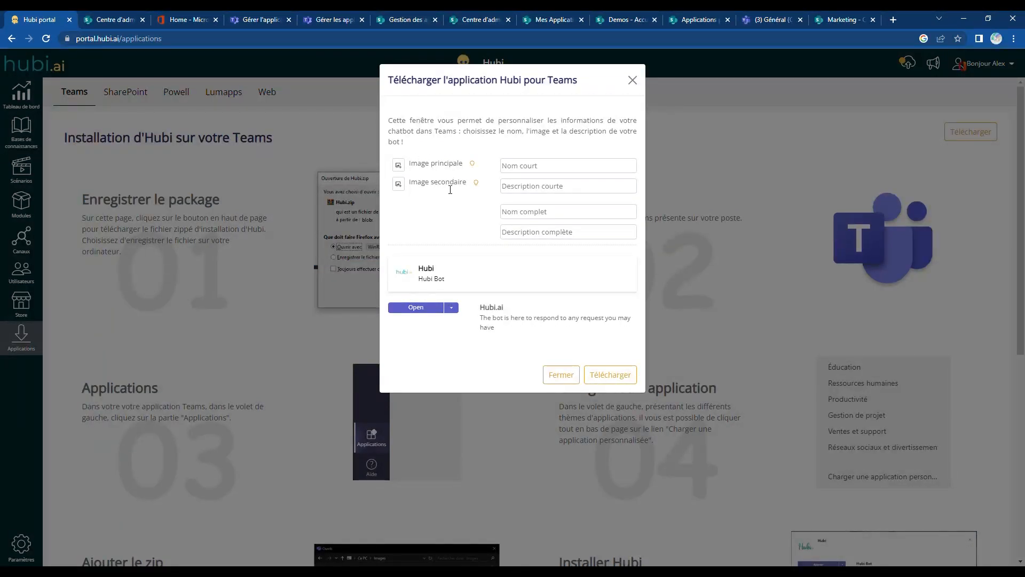
pyautogui.moveTo(474, 183)
pyautogui.click(562, 375)
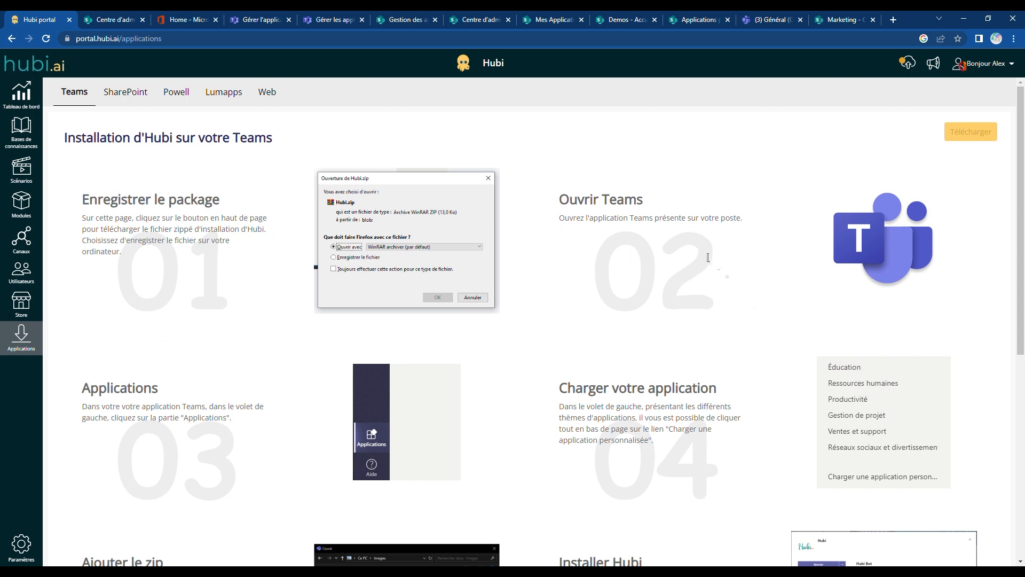
pyautogui.scroll(-2, 654, 348)
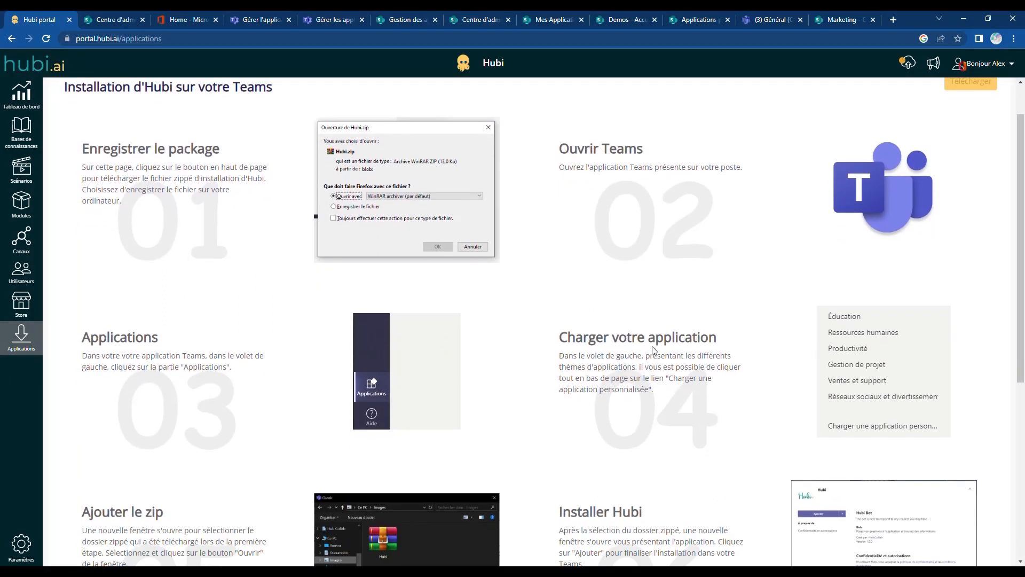
pyautogui.scroll(2, 657, 350)
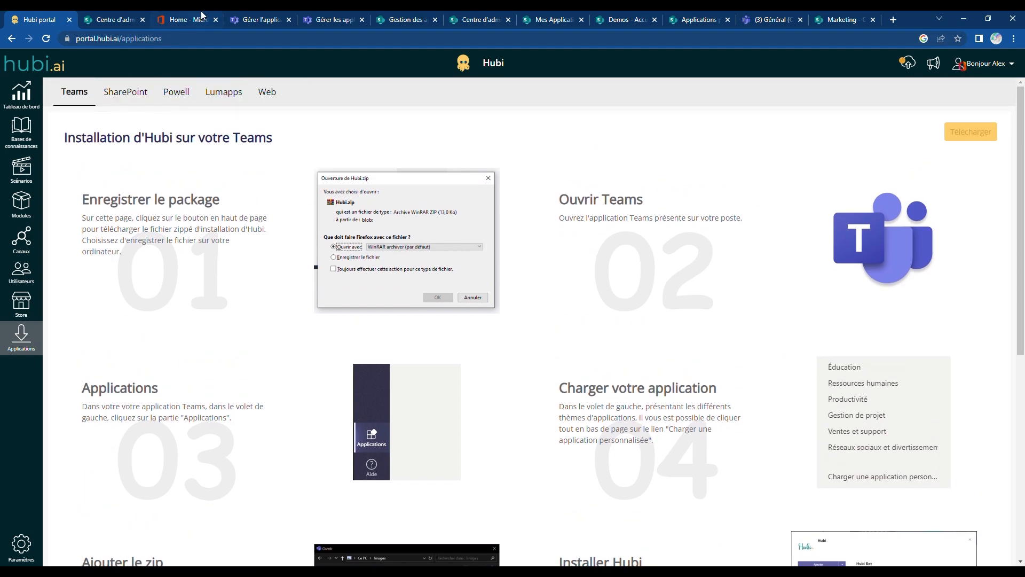
# Switch to the Teams admin center, go to the app management list, and view the custom app upload dialog without uploading
pyautogui.click(252, 18)
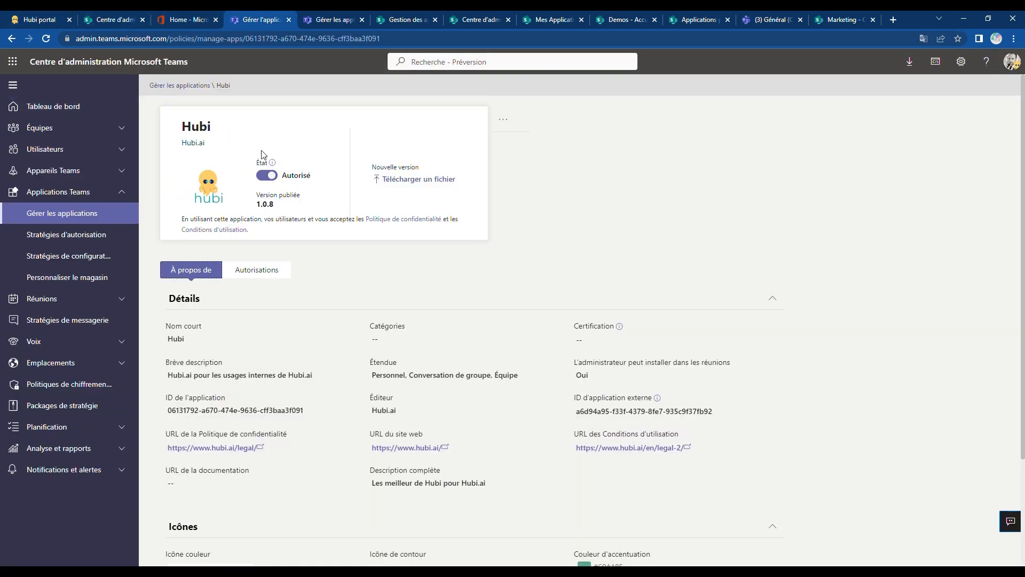
pyautogui.click(45, 214)
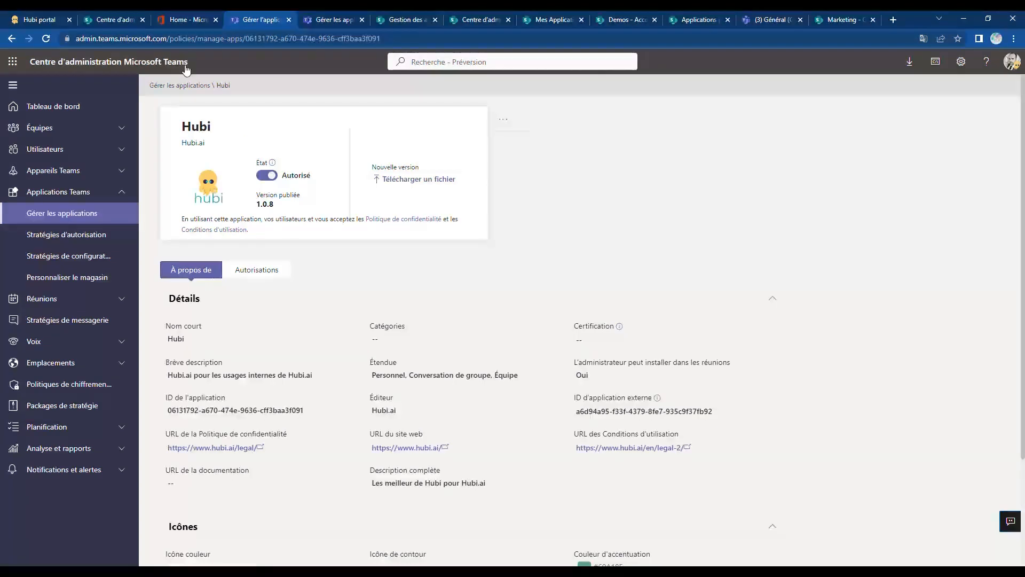
pyautogui.click(179, 87)
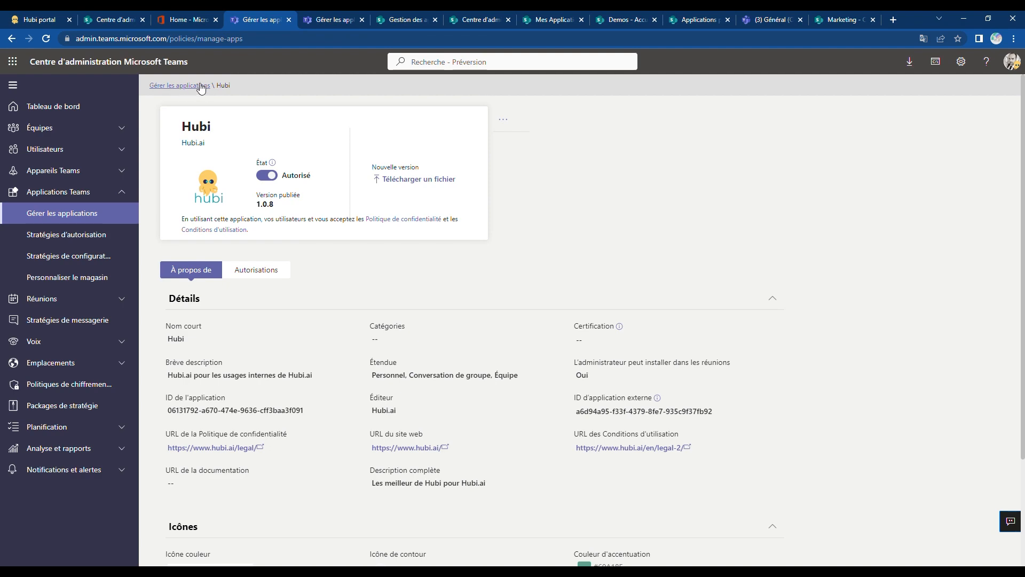
pyautogui.click(196, 84)
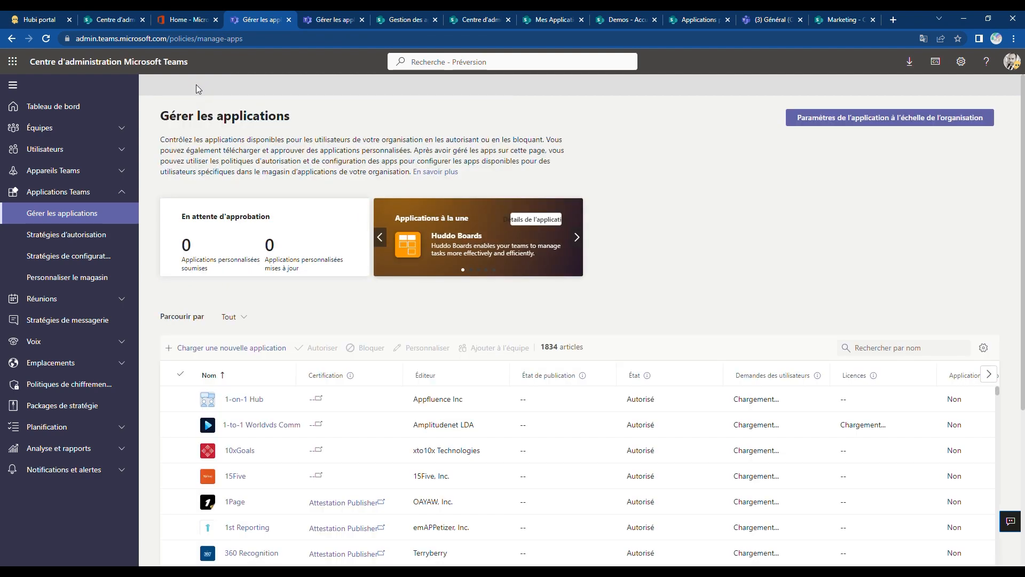
pyautogui.click(198, 349)
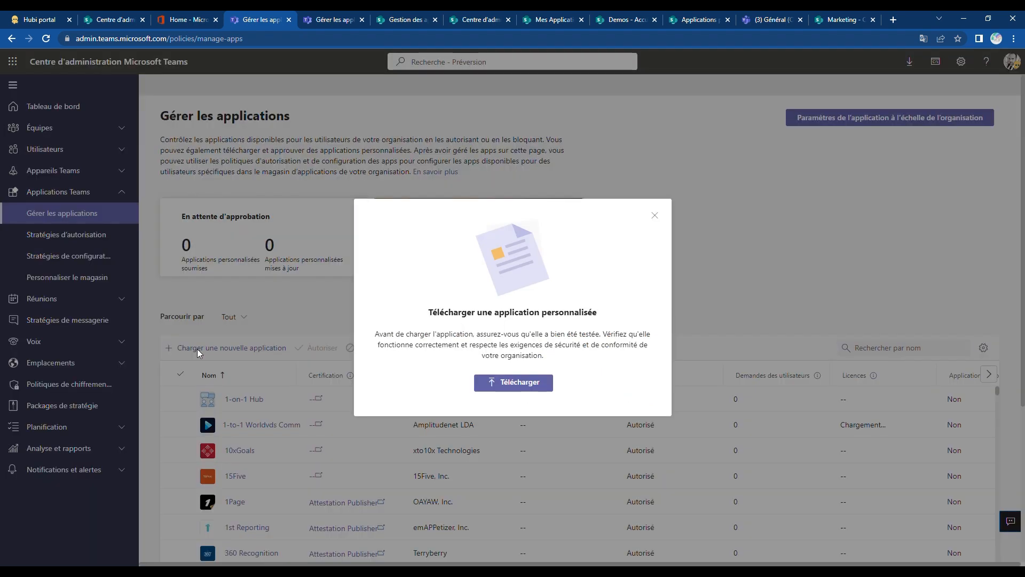
pyautogui.click(654, 216)
# Search the managed apps for "hubi" and open the details of the Hubi app
pyautogui.click(890, 349)
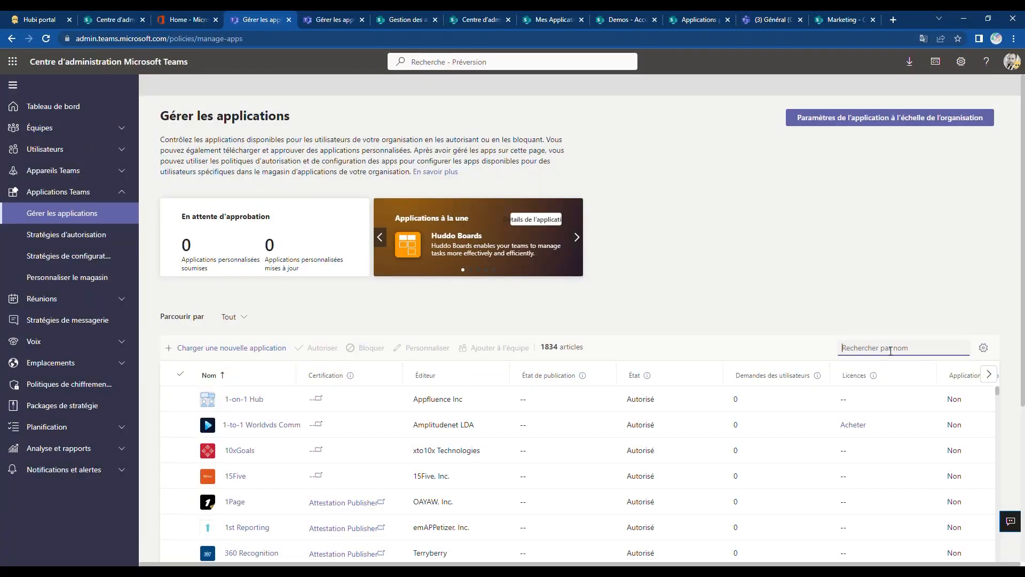
pyautogui.write('hubi')
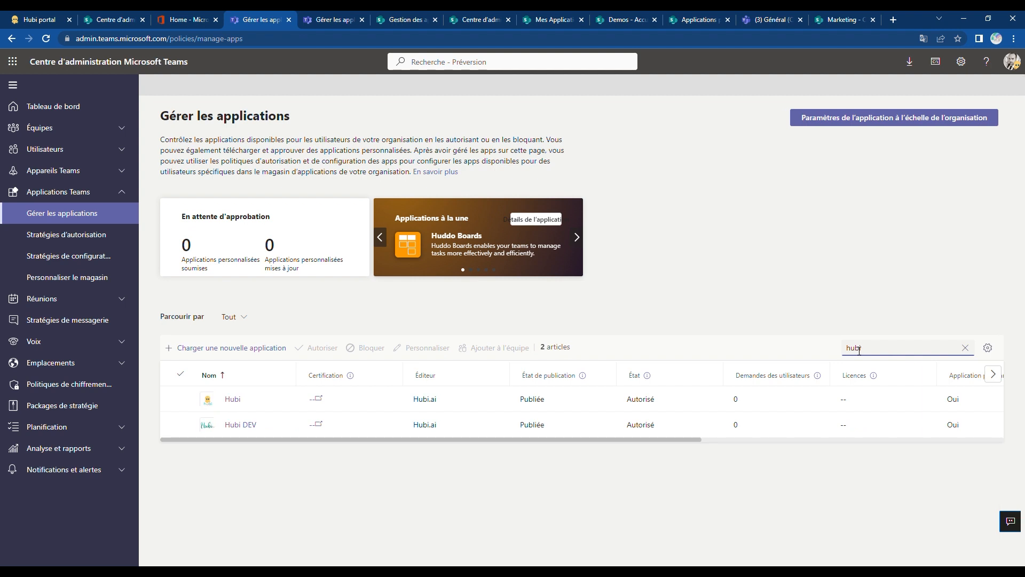
pyautogui.click(233, 400)
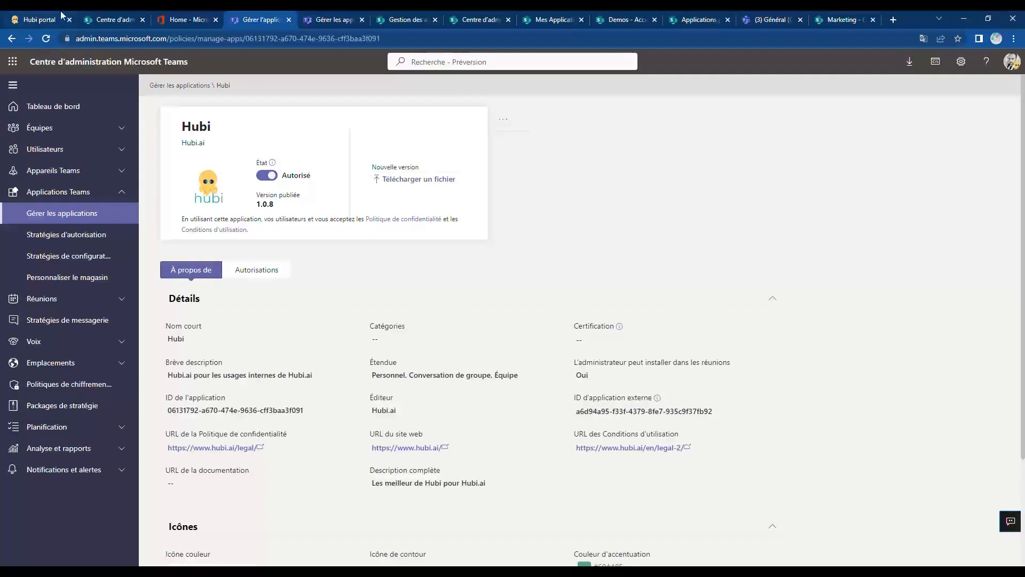
# Return to the Hubi portal and recheck the name, description and image fields of the Teams package, closing the form without downloading
pyautogui.click(18, 15)
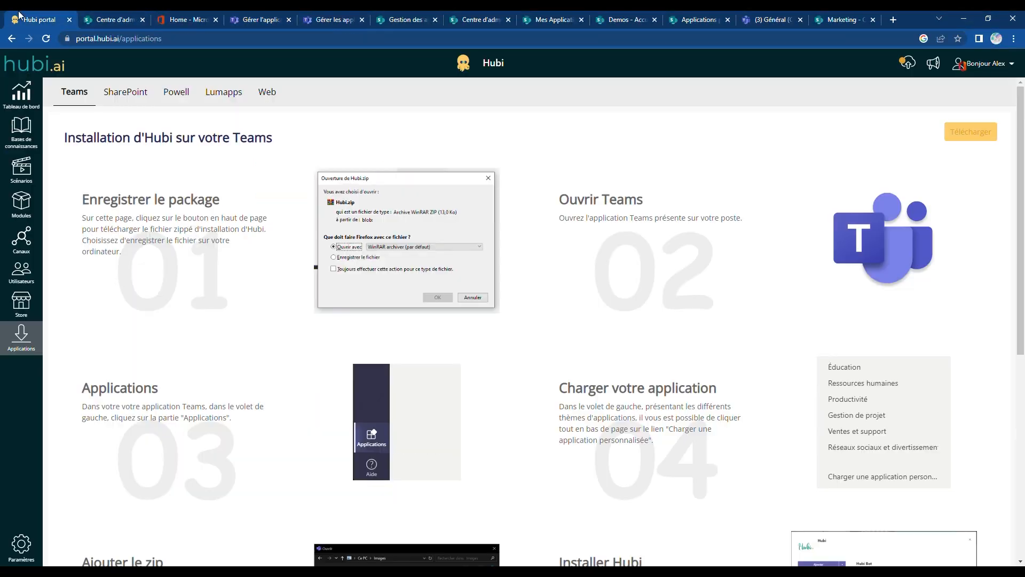
pyautogui.click(970, 134)
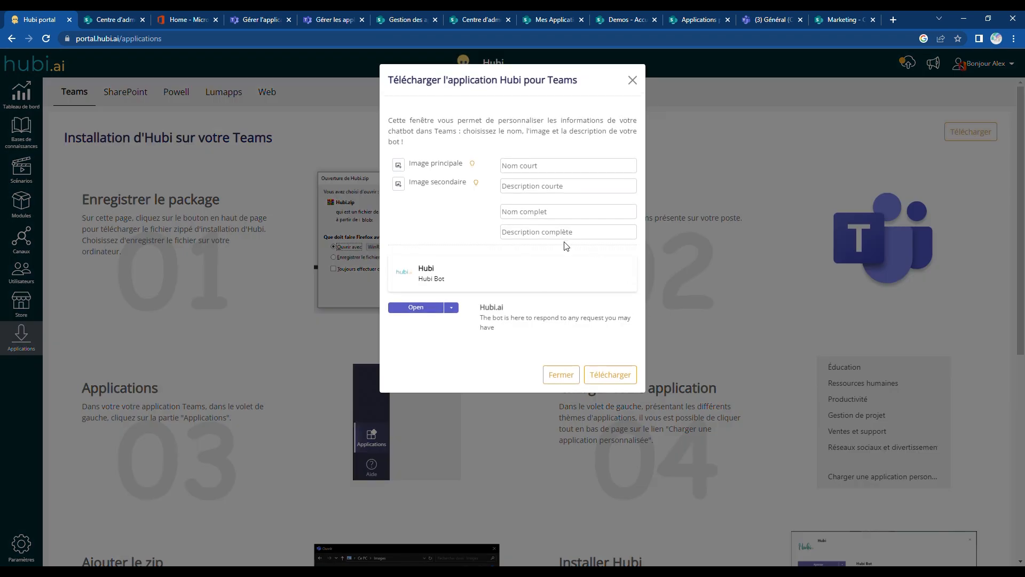
pyautogui.click(560, 374)
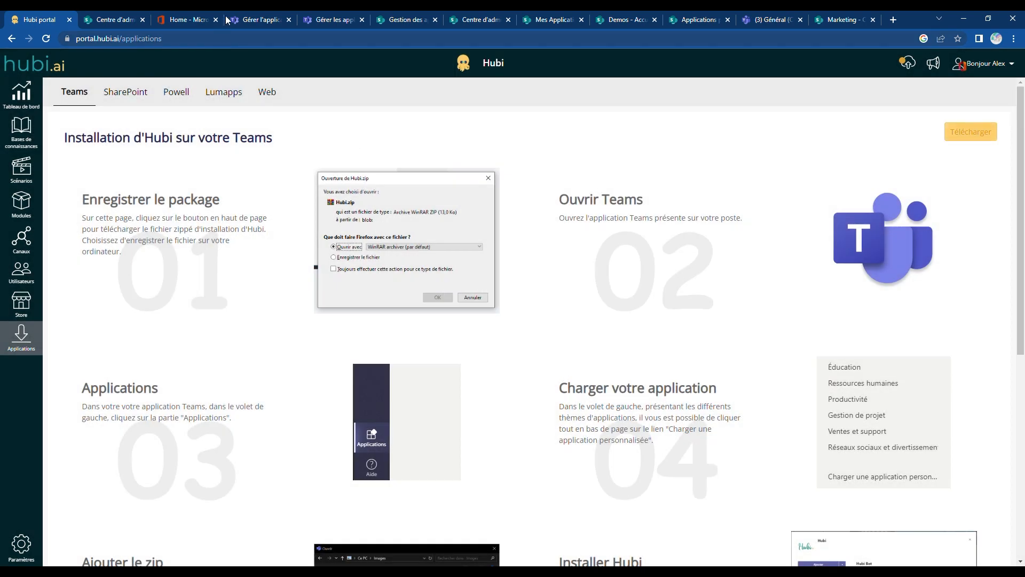
# Go back to the Hubi details in the Teams admin center and check the published version
pyautogui.click(256, 20)
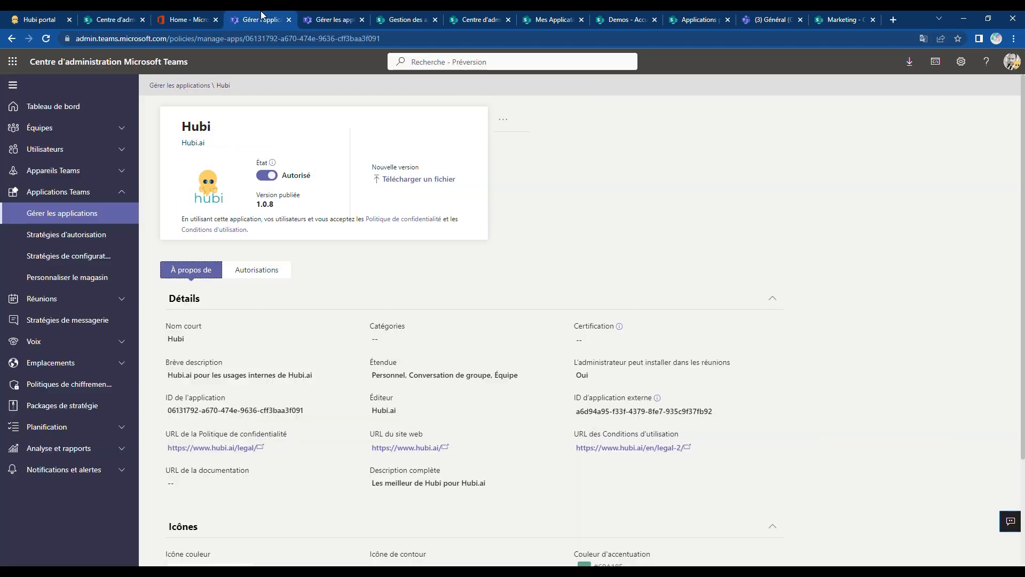
pyautogui.doubleClick(265, 205)
pyautogui.click(547, 212)
# Switch to Microsoft Teams, open Hubi from the apps built for the organization, and view the options of its pinned shortcut
pyautogui.click(761, 17)
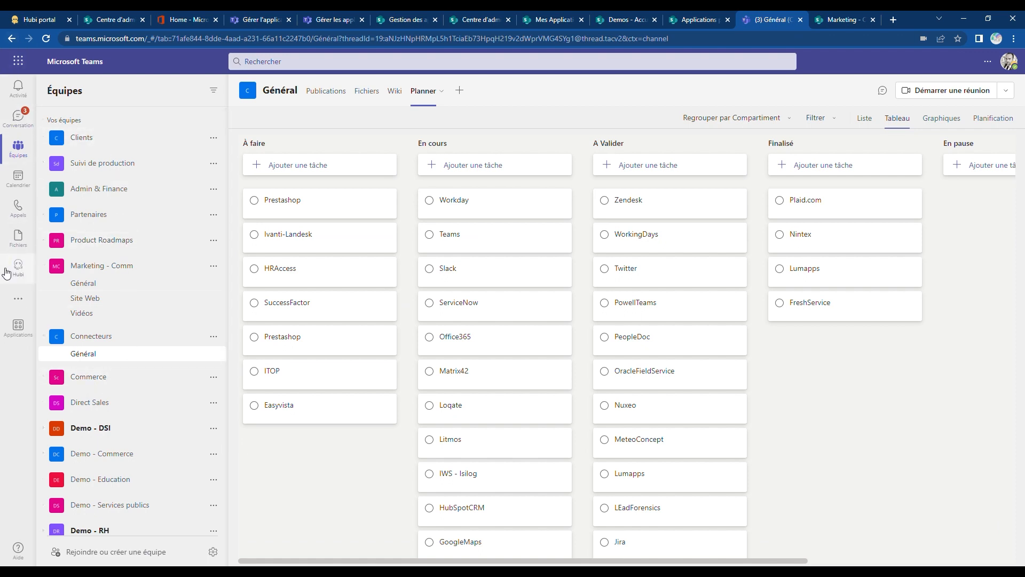
pyautogui.click(20, 330)
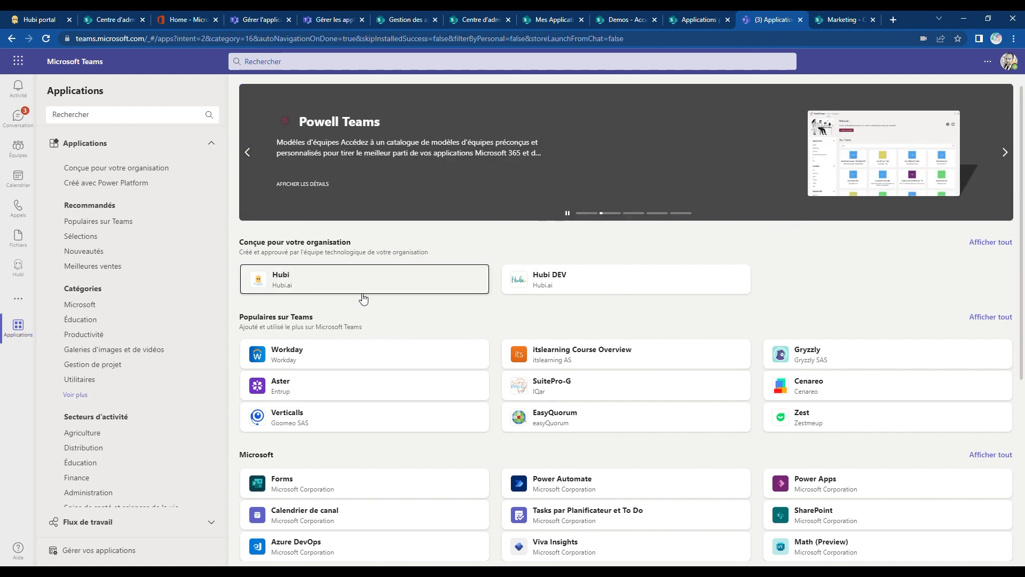
pyautogui.click(340, 277)
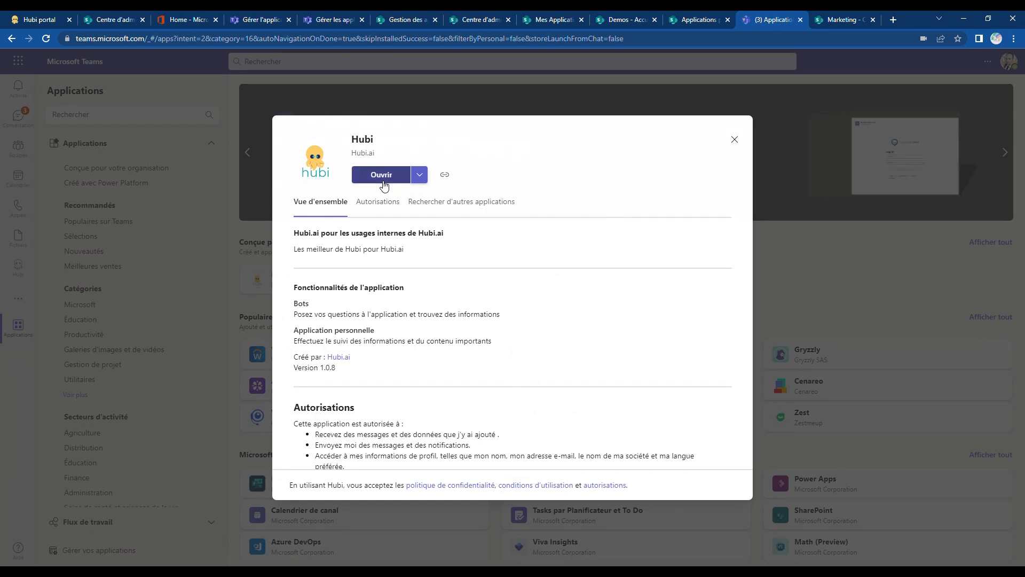
pyautogui.click(383, 179)
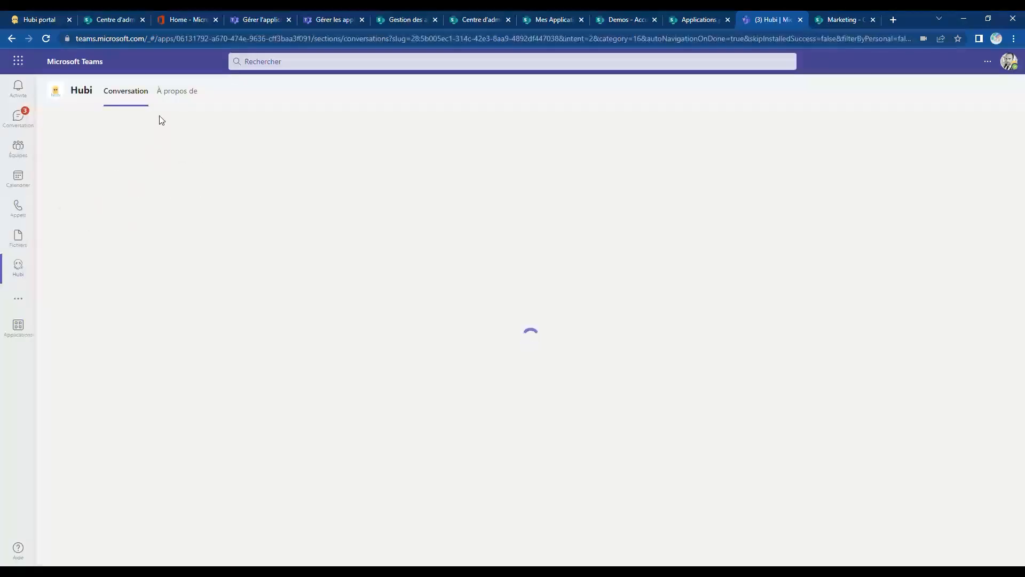
pyautogui.rightClick(20, 272)
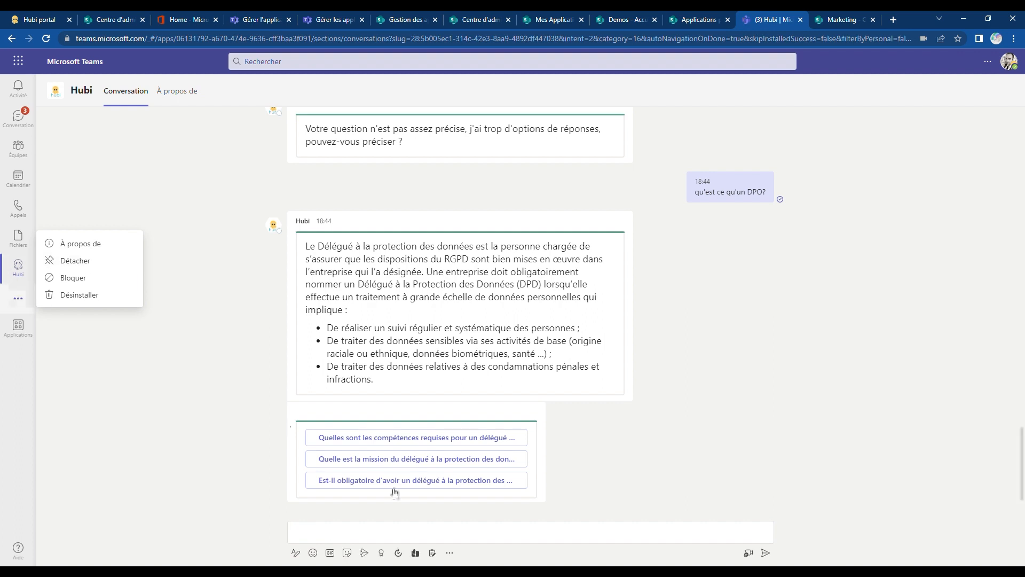
pyautogui.click(742, 328)
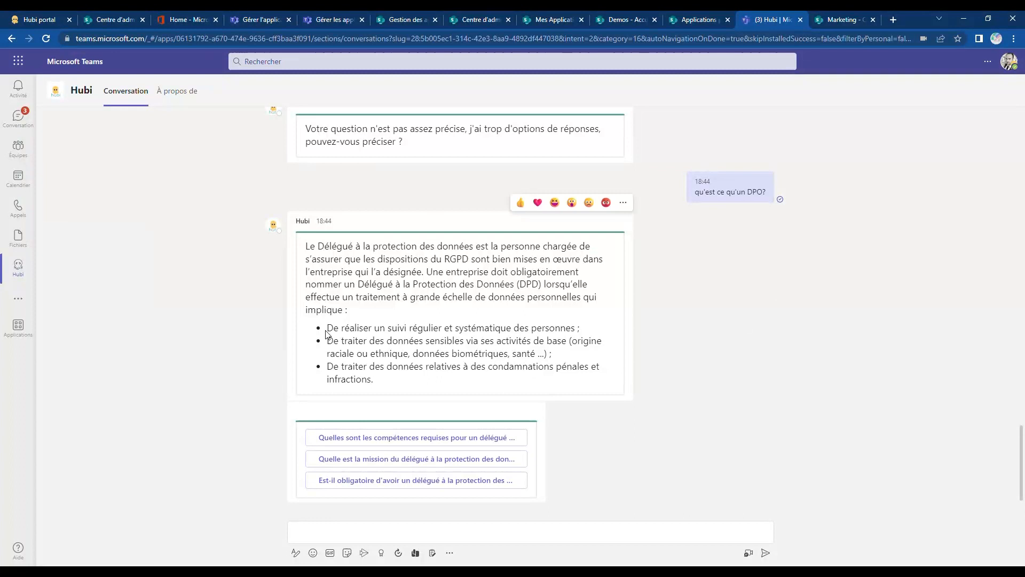
# Send the Hubi bot the message "raconte moi une blague" and reveal the answer to its joke
pyautogui.click(388, 533)
pyautogui.write('racon')
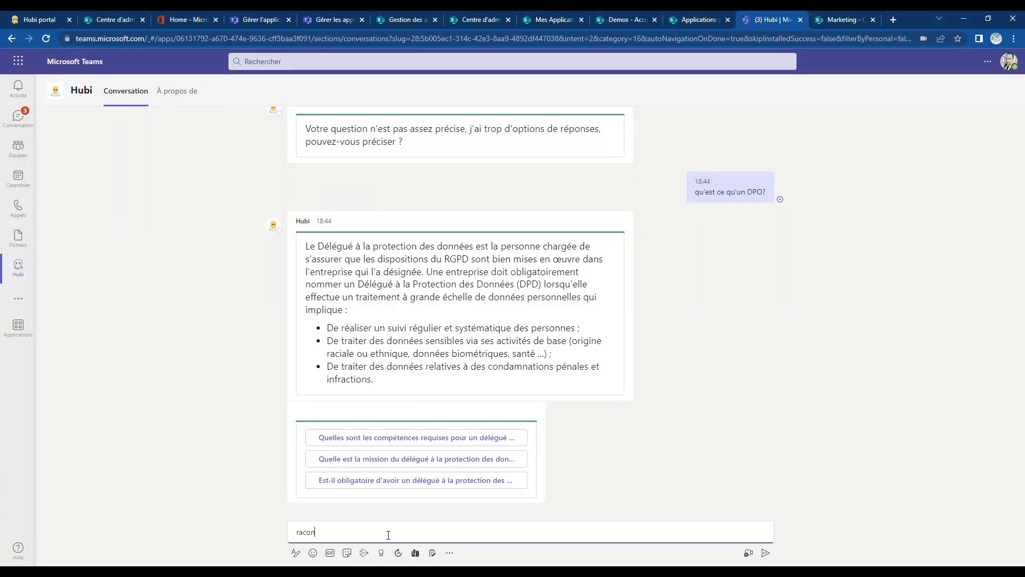
pyautogui.write('te moi une blague')
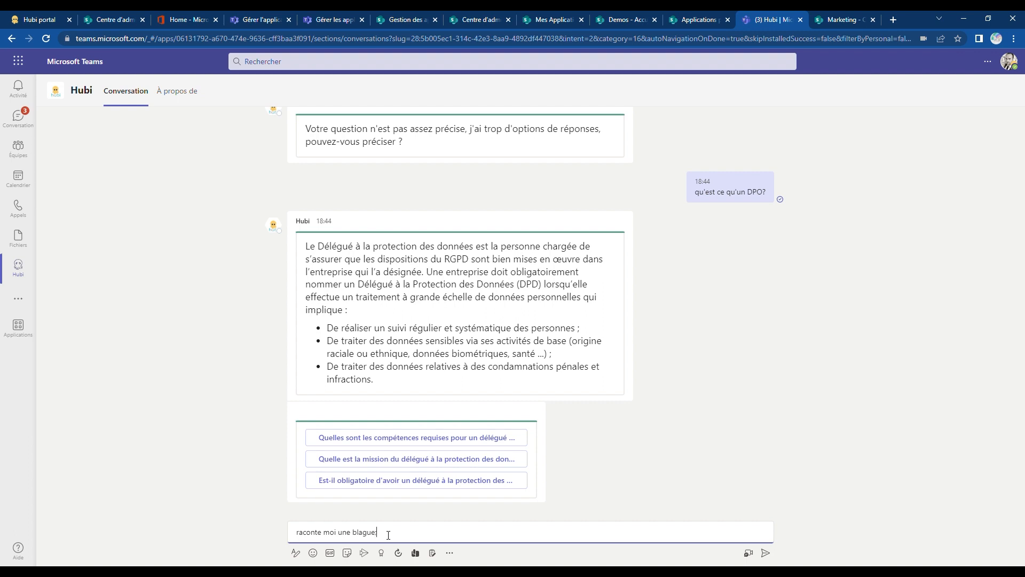
pyautogui.press('Return')
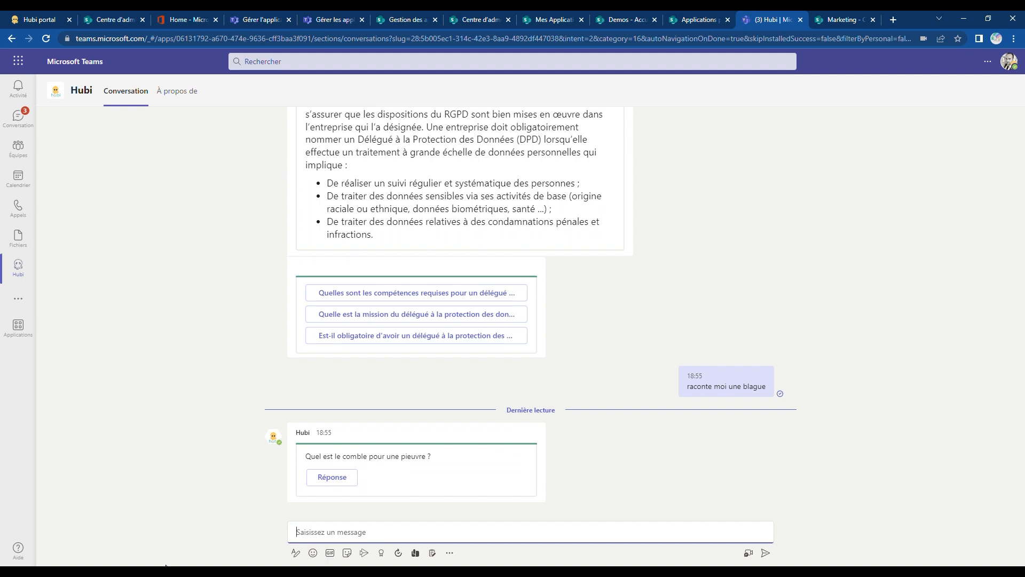
pyautogui.click(319, 477)
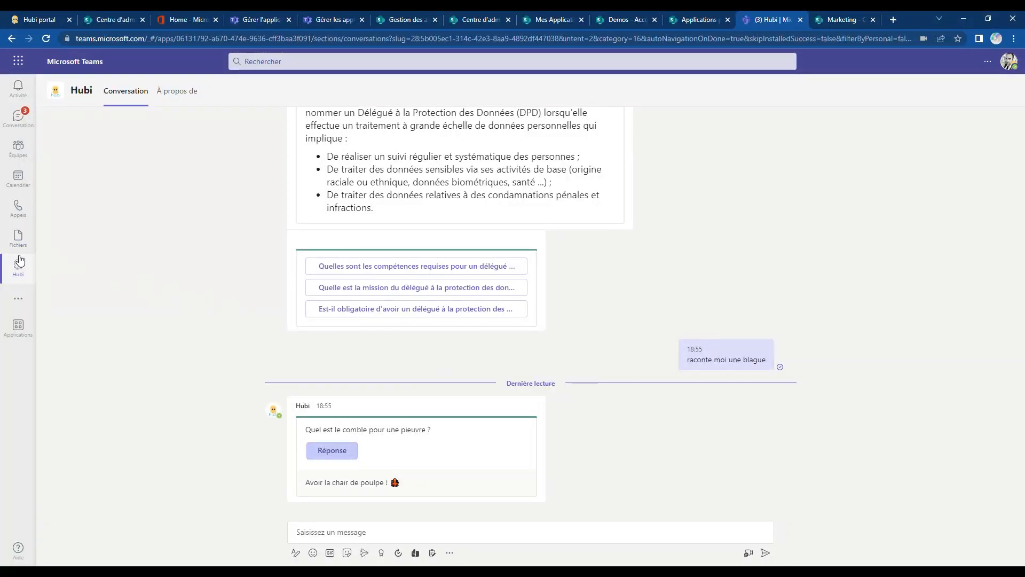
# Reopen Hubi's details in the Teams app store and view the options for adding it to a team, conversation or meeting
pyautogui.click(18, 330)
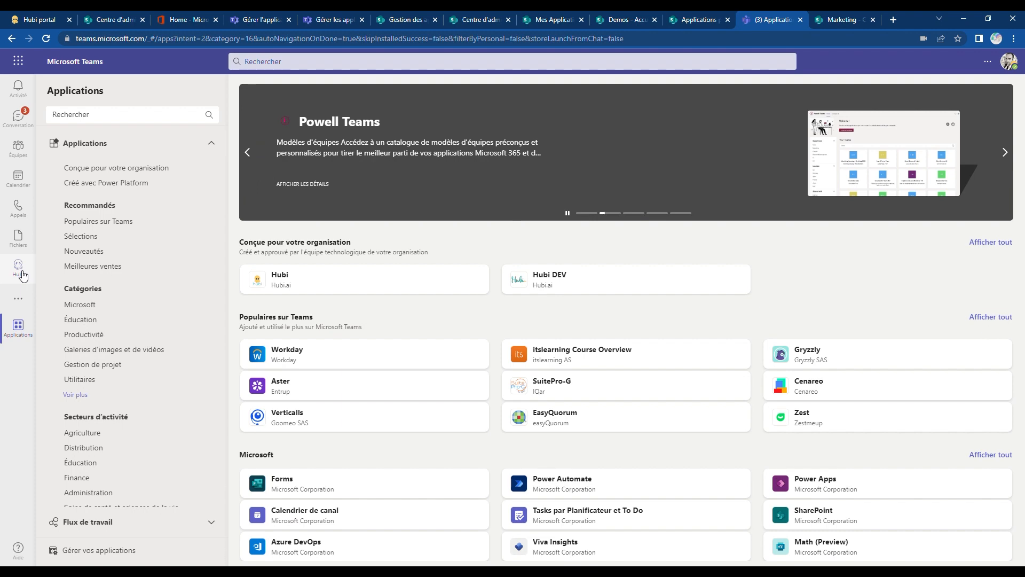
pyautogui.click(302, 281)
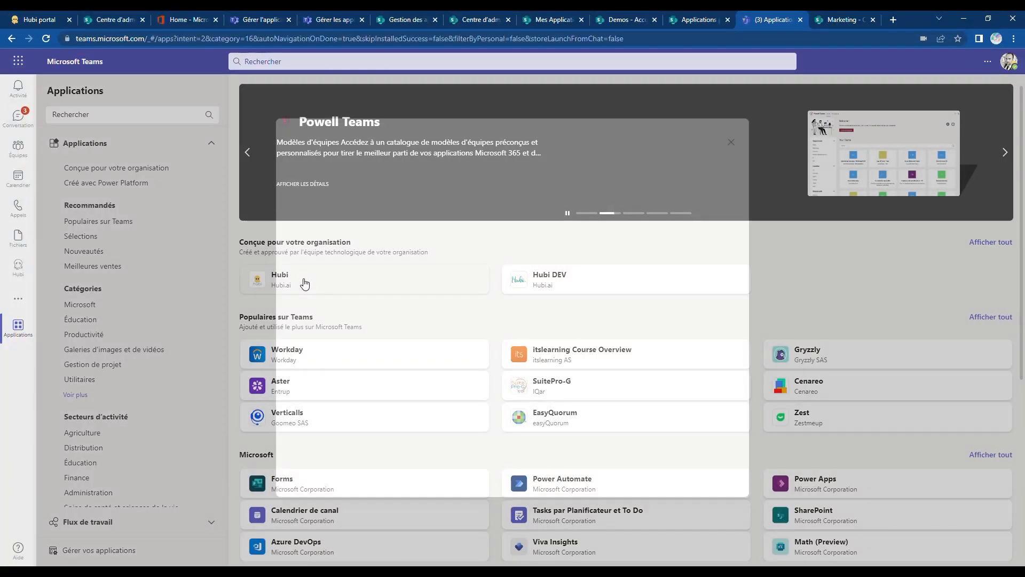
pyautogui.click(419, 175)
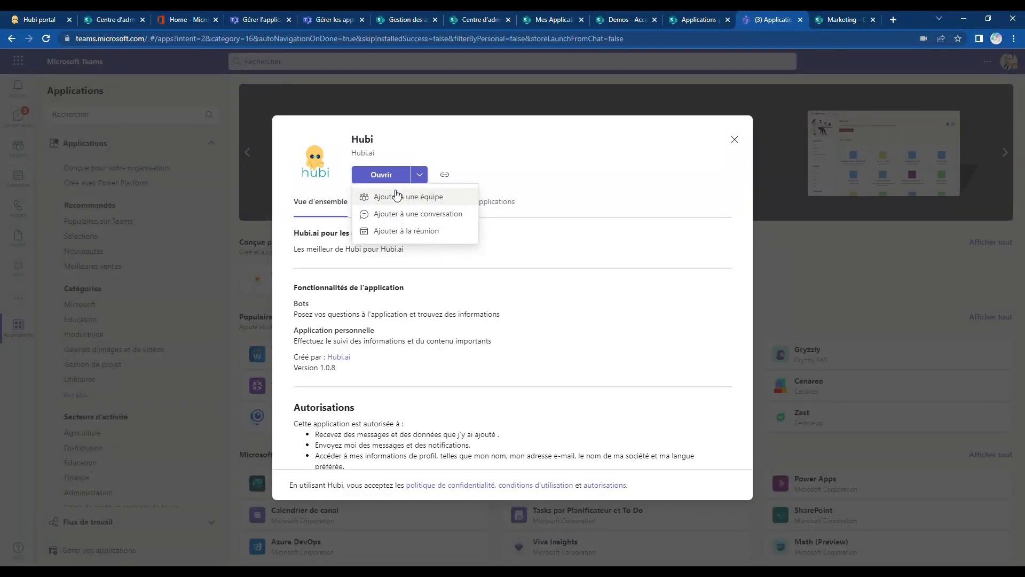
pyautogui.click(495, 162)
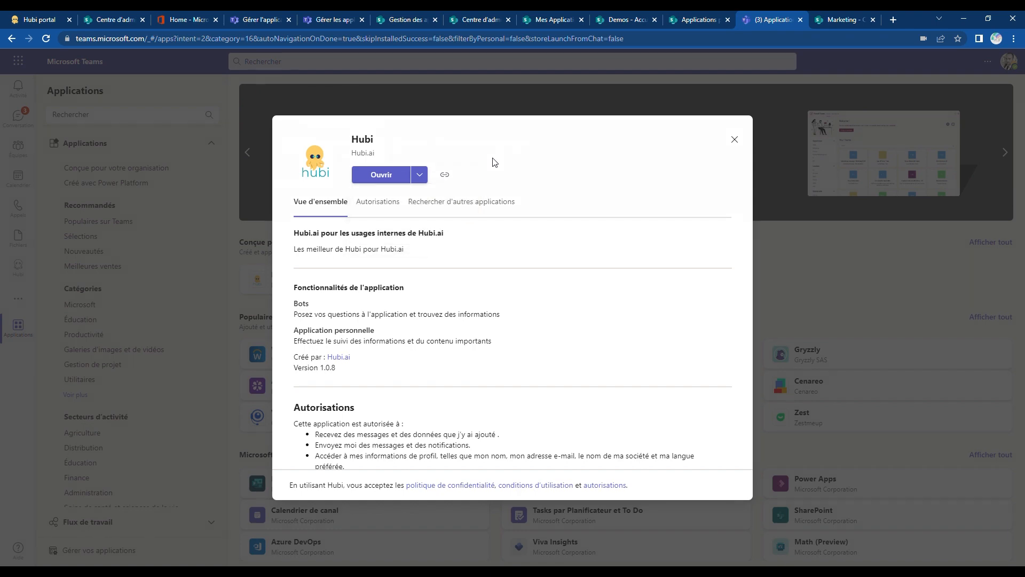
pyautogui.click(734, 141)
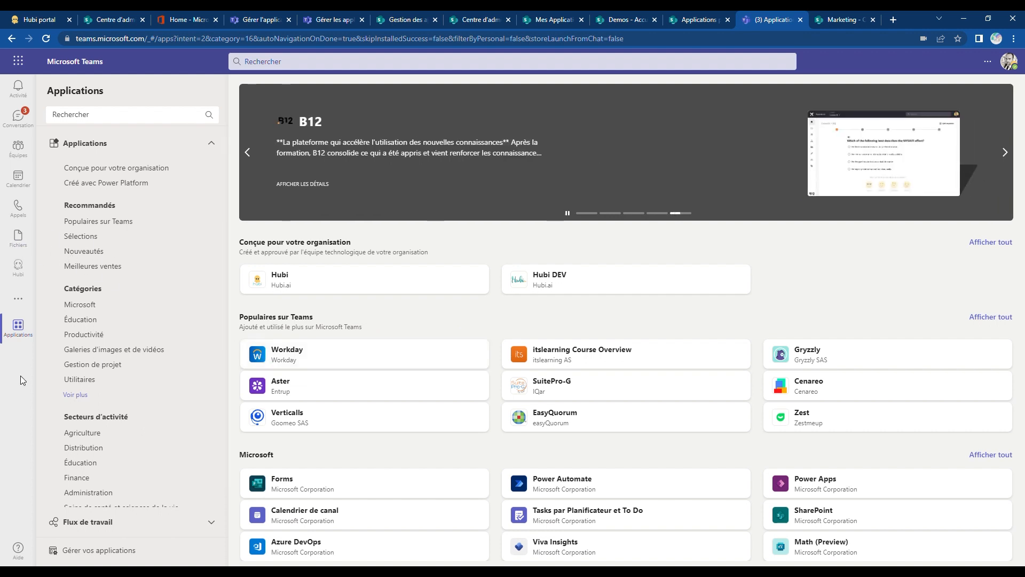
# Switch to the Hubi portal, open its channel list and highlight the "Discussion individuelle Teams" channel
pyautogui.click(259, 19)
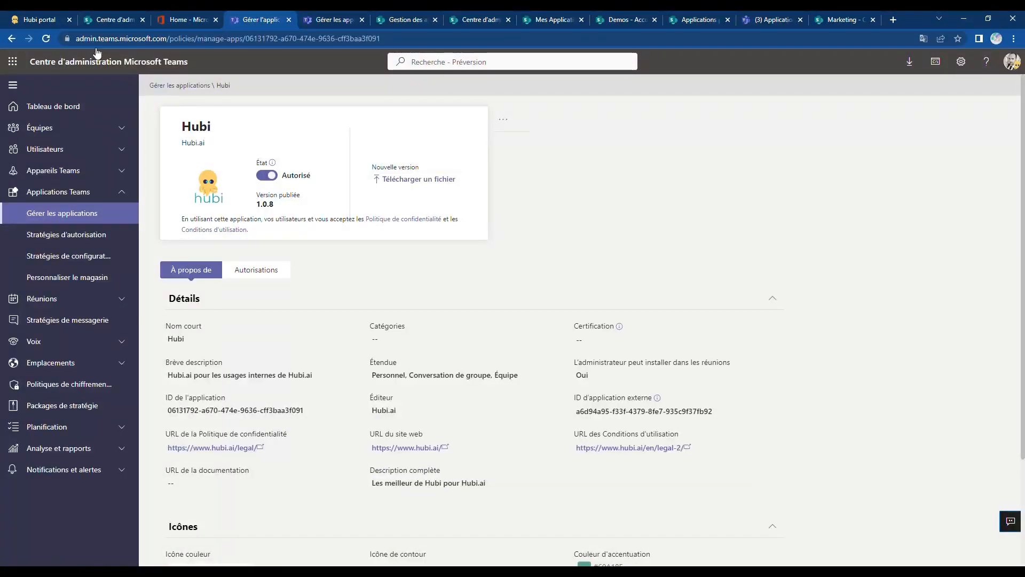
pyautogui.click(773, 19)
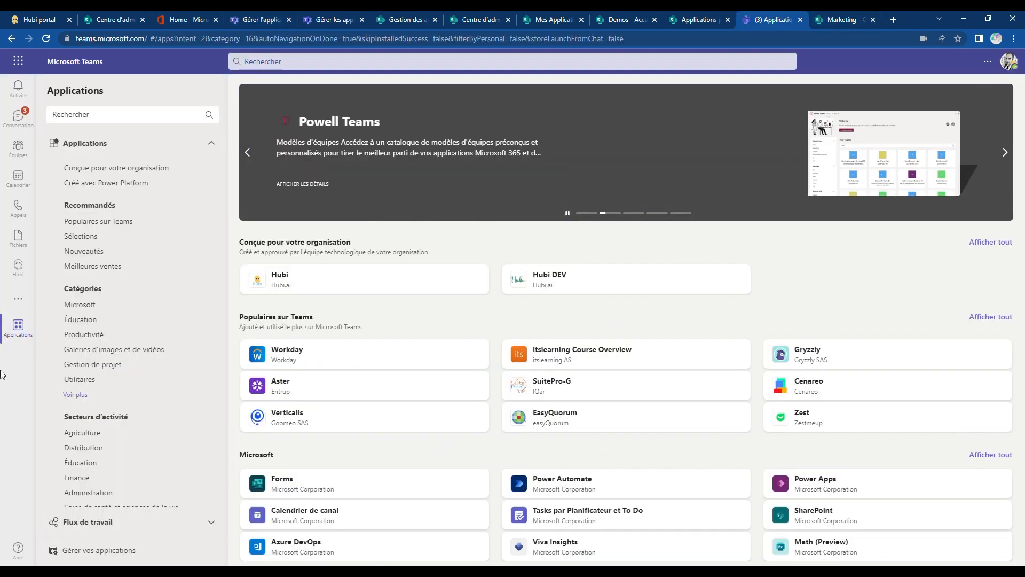
pyautogui.click(37, 19)
pyautogui.click(24, 249)
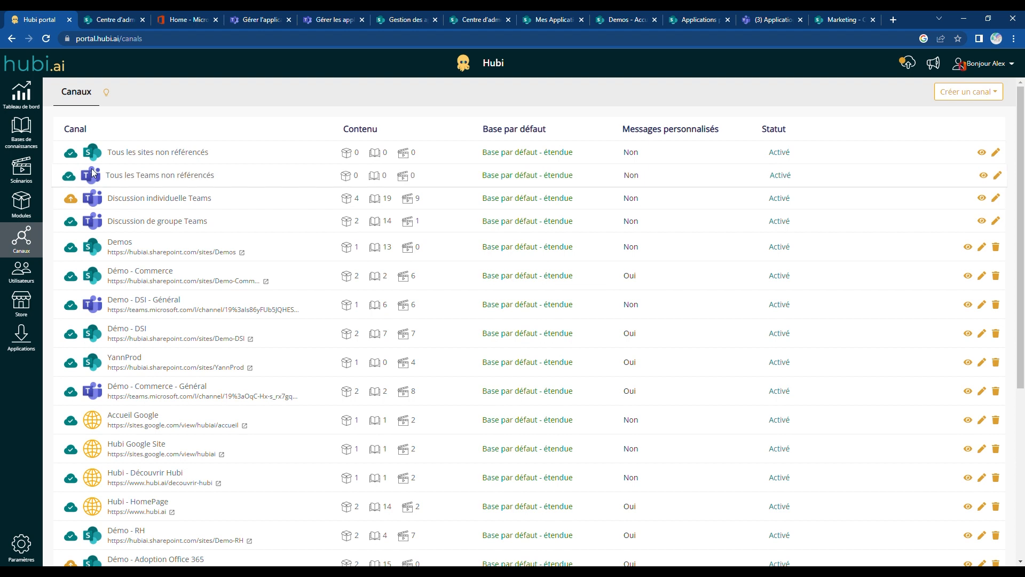
pyautogui.tripleClick(136, 205)
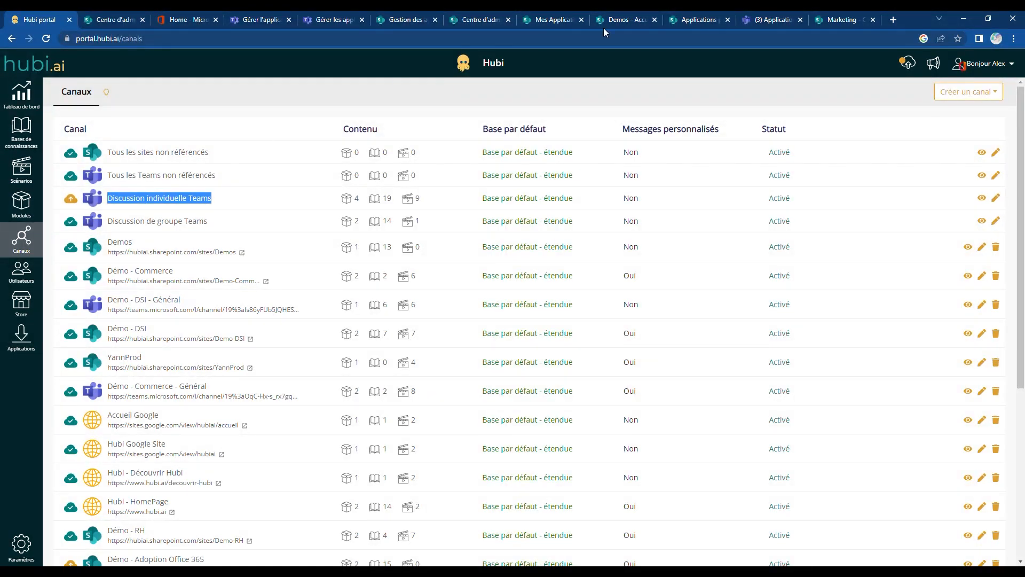
# View the Hubi conversation in Microsoft Teams and compare it with the group and individual Teams discussion channels in the Hubi portal
pyautogui.click(773, 20)
pyautogui.click(20, 267)
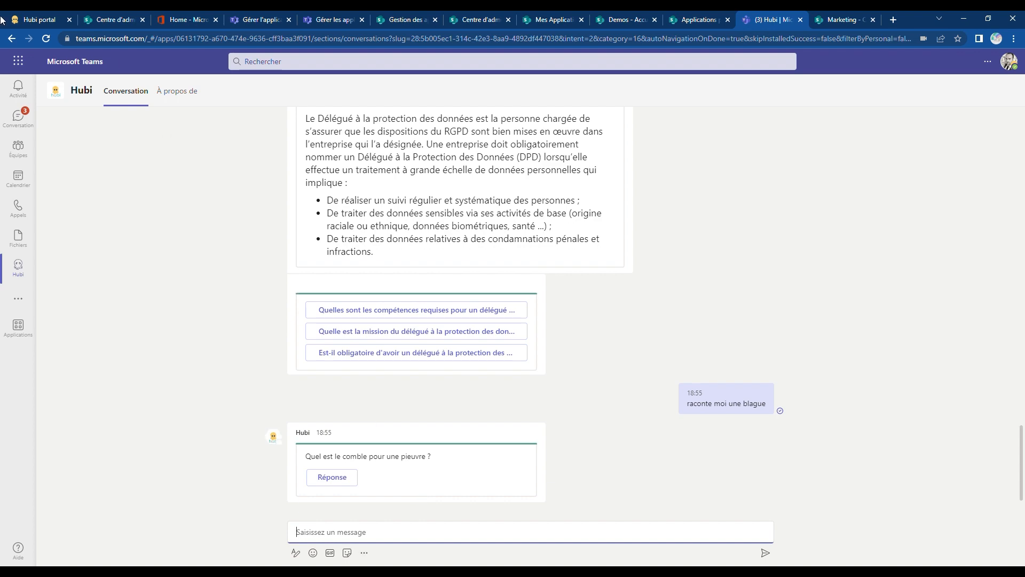
pyautogui.click(32, 19)
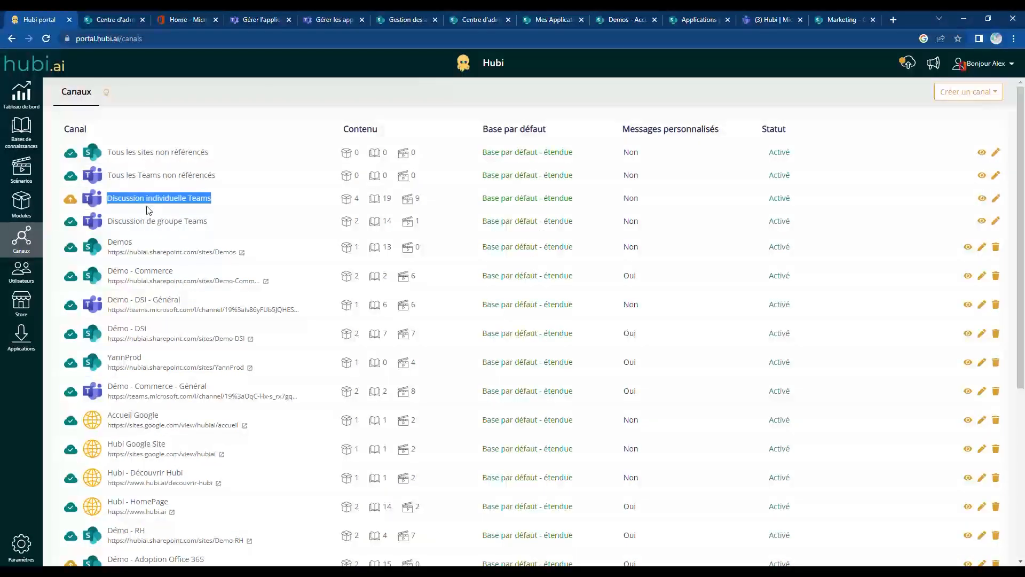
pyautogui.doubleClick(150, 227)
pyautogui.tripleClick(151, 228)
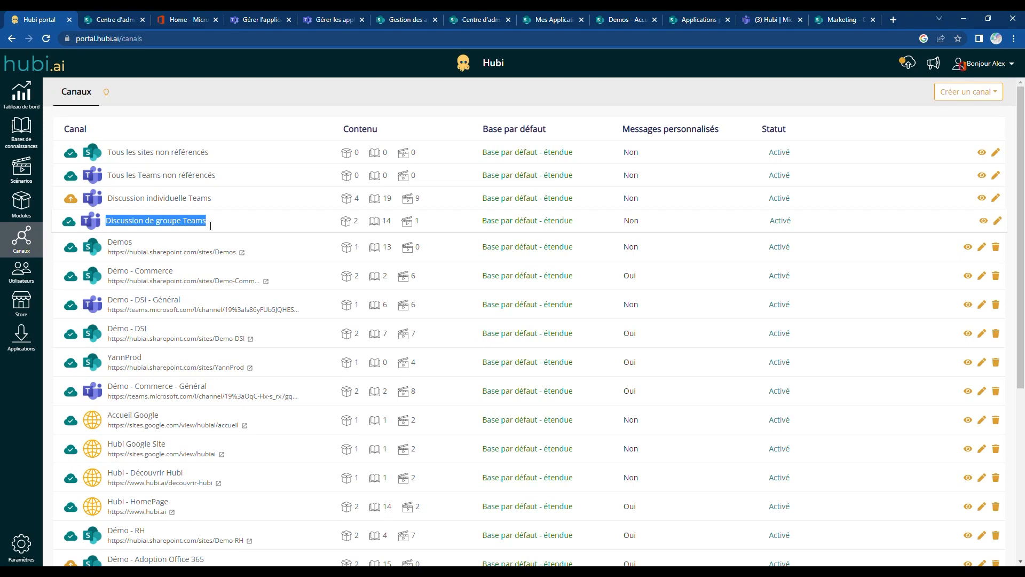
pyautogui.doubleClick(148, 200)
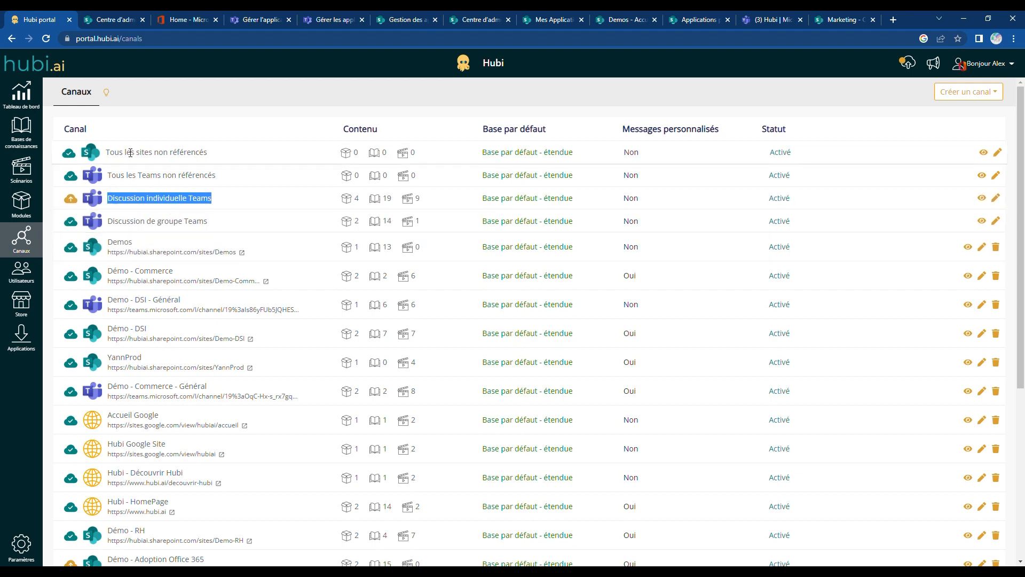
# Revisit the Hubi conversation in Microsoft Teams, return to the Hubi portal and highlight the "Tous les Teams non référencés" channel
pyautogui.click(773, 17)
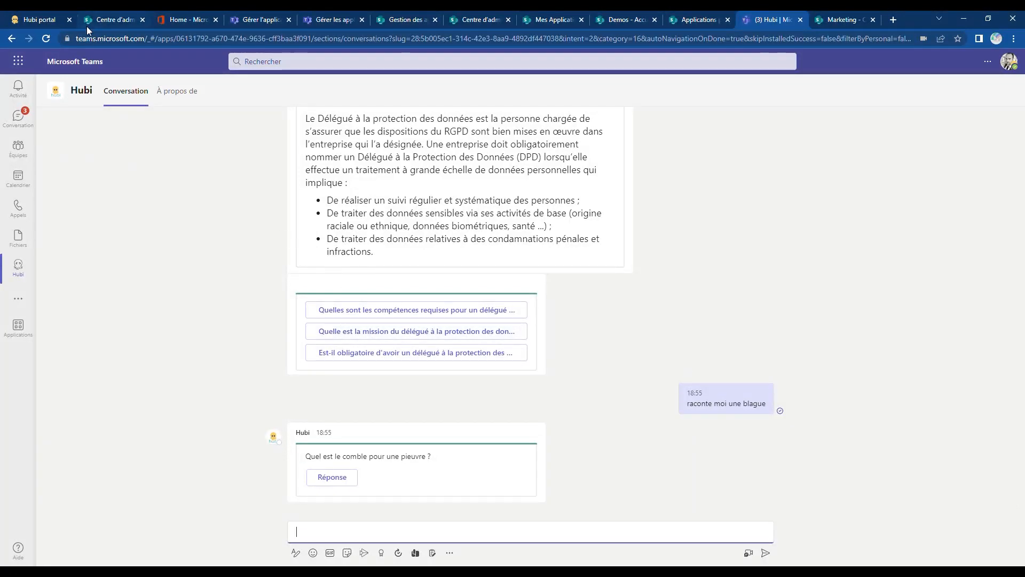
pyautogui.click(29, 19)
pyautogui.tripleClick(152, 179)
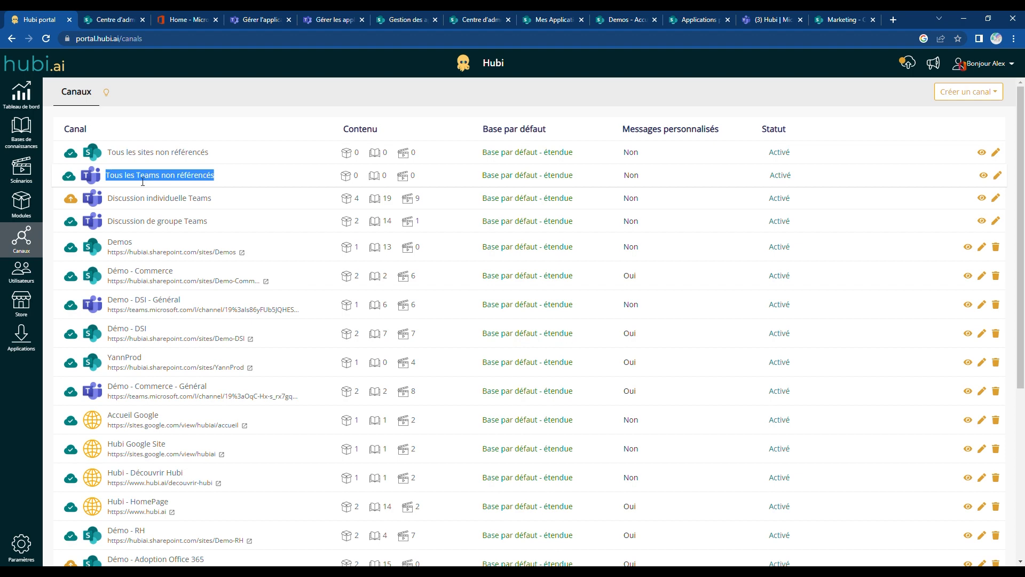
pyautogui.click(145, 182)
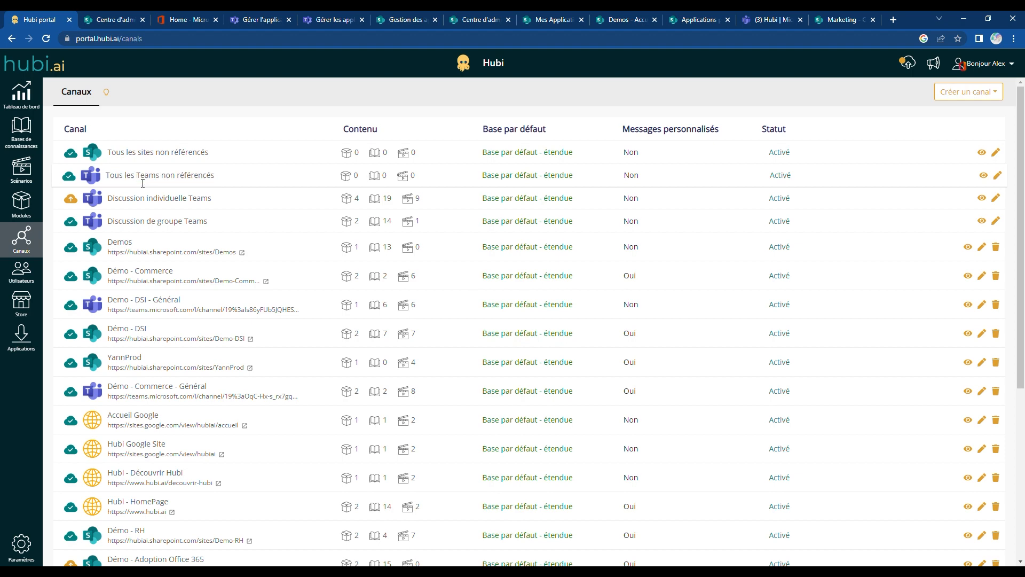
# Start creating a Teams channel in the portal, search for "conn" and add Connecteurs\General from the Connecteurs team
pyautogui.click(960, 98)
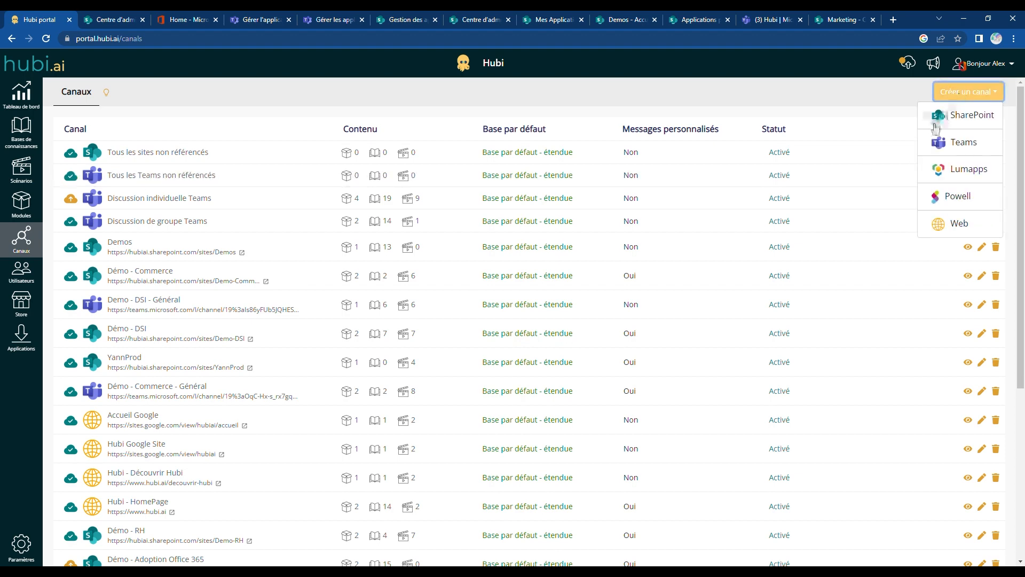
pyautogui.click(946, 142)
pyautogui.click(679, 150)
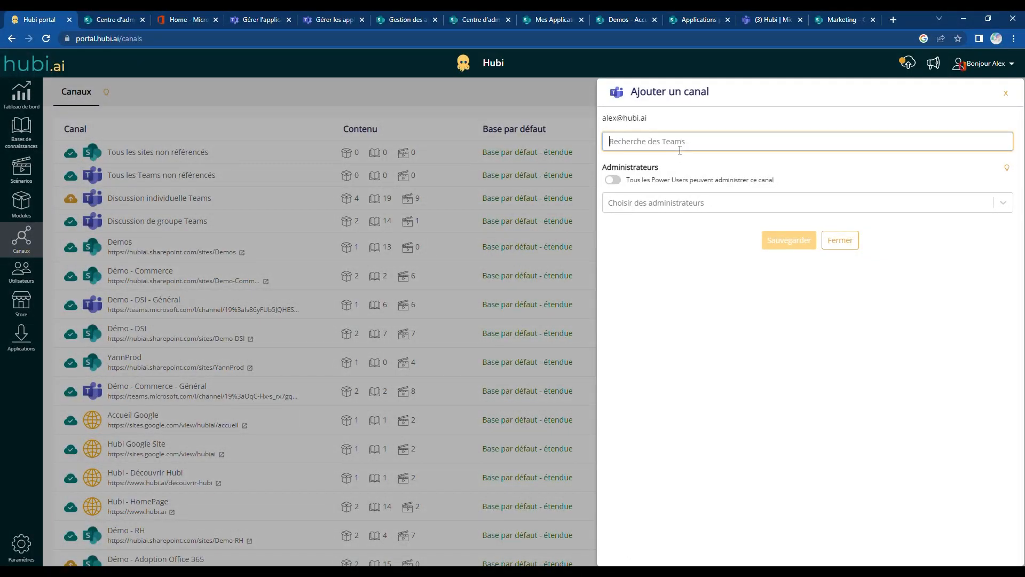
pyautogui.write('conn')
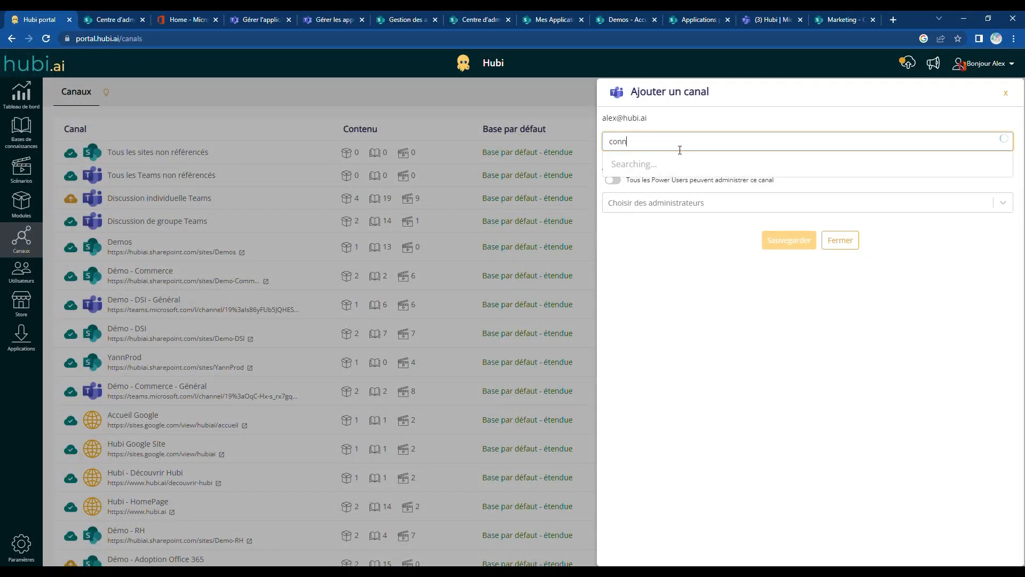
pyautogui.click(651, 166)
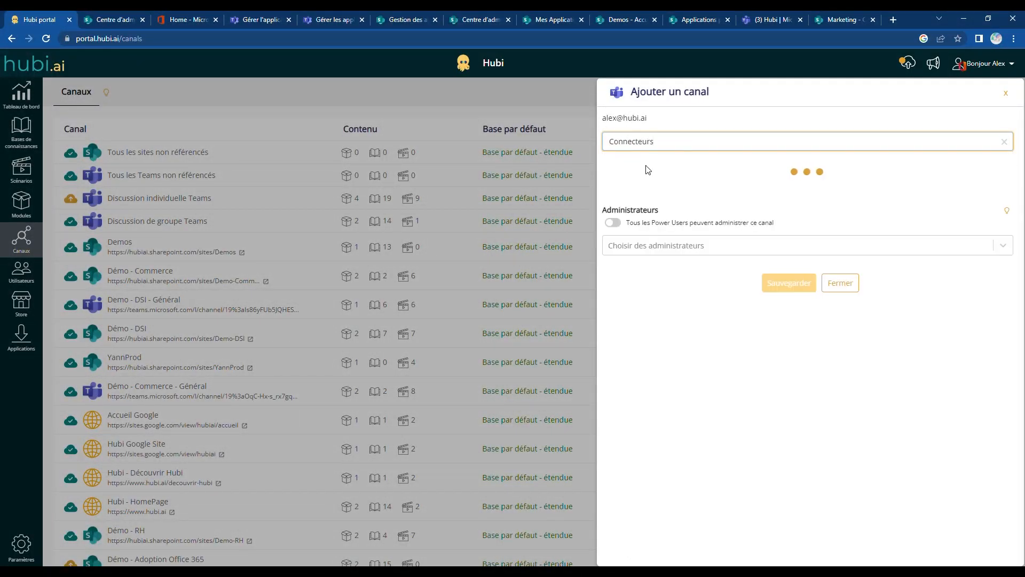
pyautogui.click(642, 168)
pyautogui.click(631, 181)
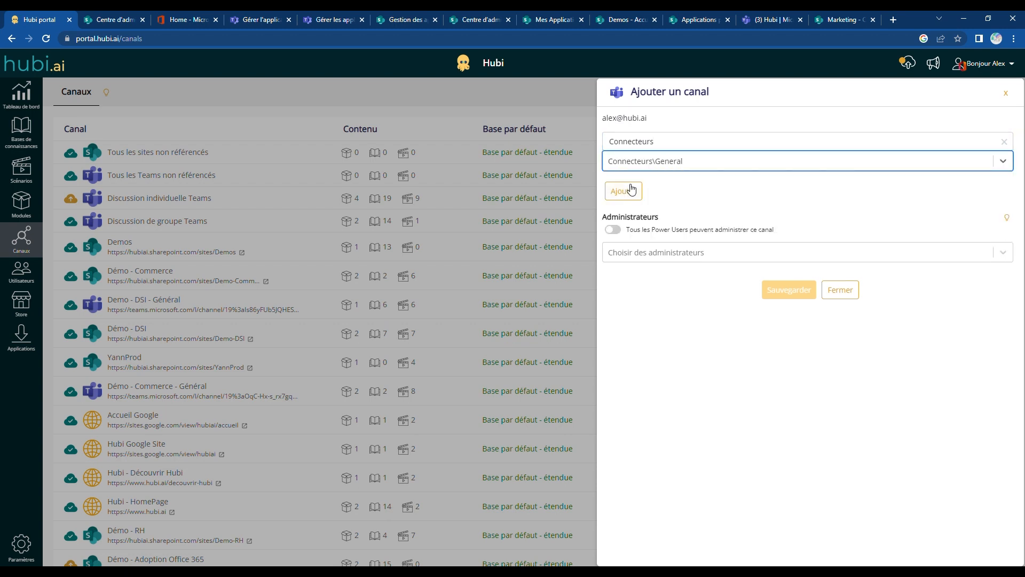
pyautogui.click(623, 191)
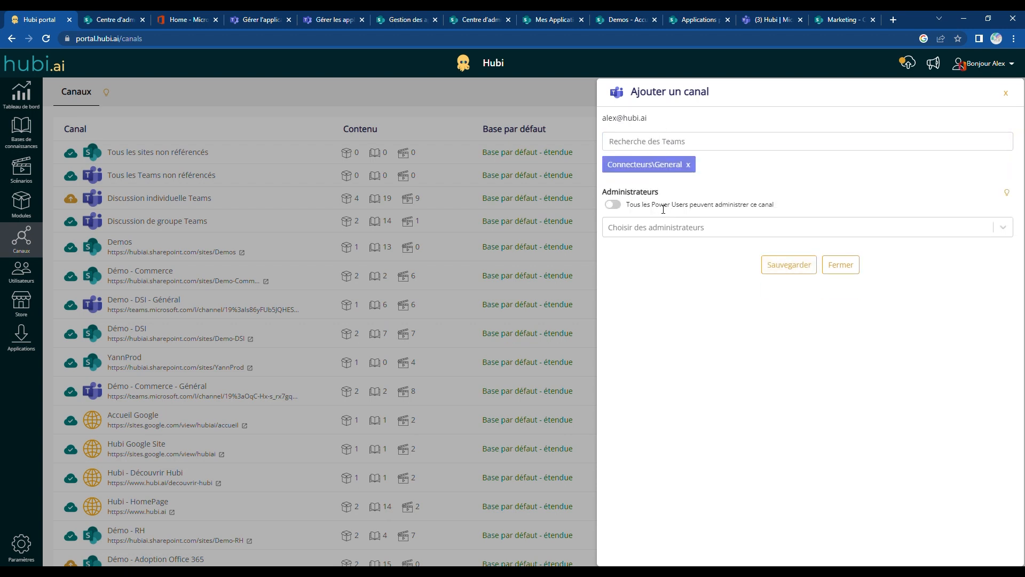
# Allow all Power Users to administer the new Teams channel and save it
pyautogui.click(633, 231)
pyautogui.click(633, 231)
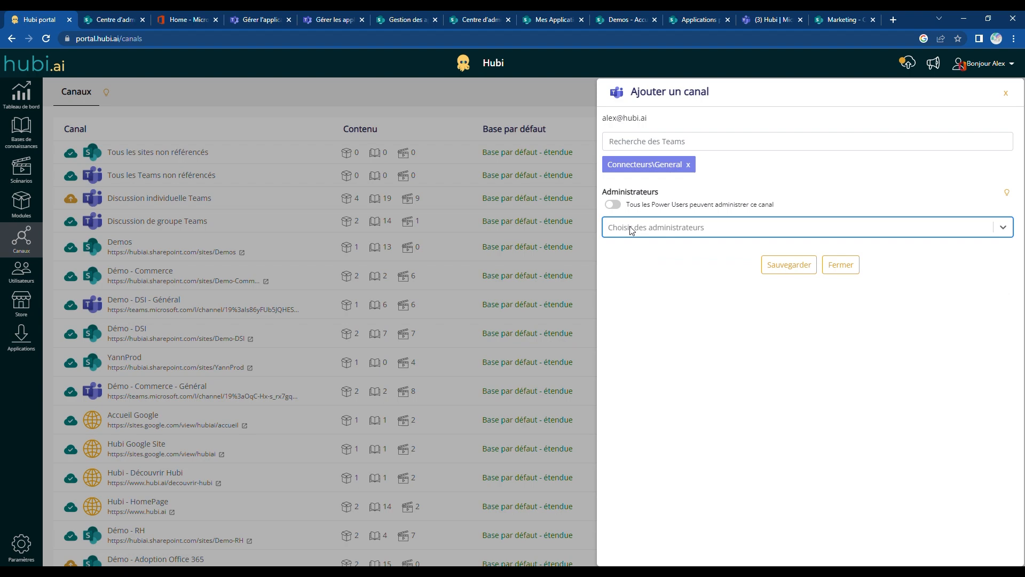
pyautogui.click(612, 203)
pyautogui.click(803, 250)
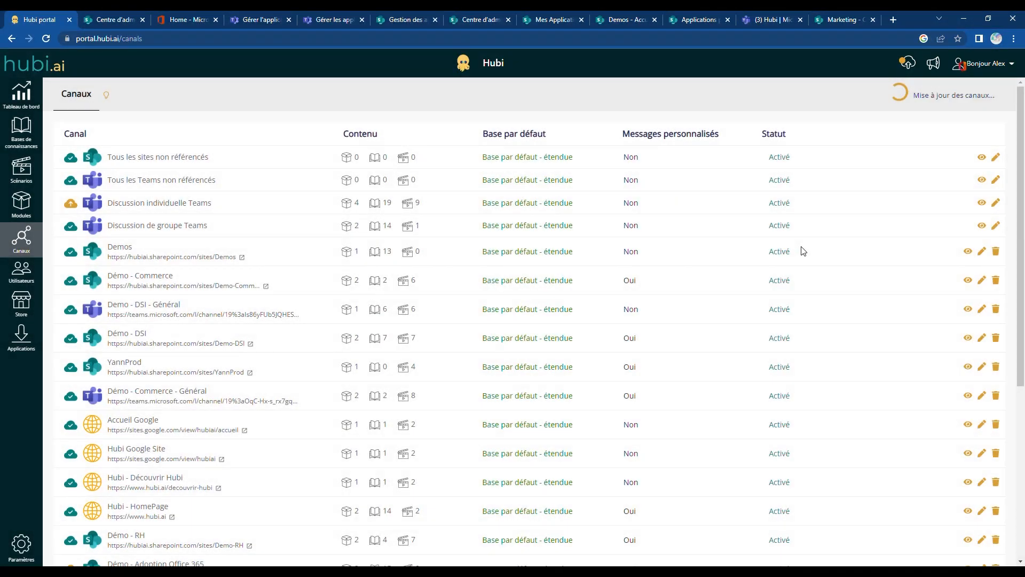
# Locate the new Connecteurs\General channel in the channel list and examine its entry
pyautogui.scroll(-6, 348, 406)
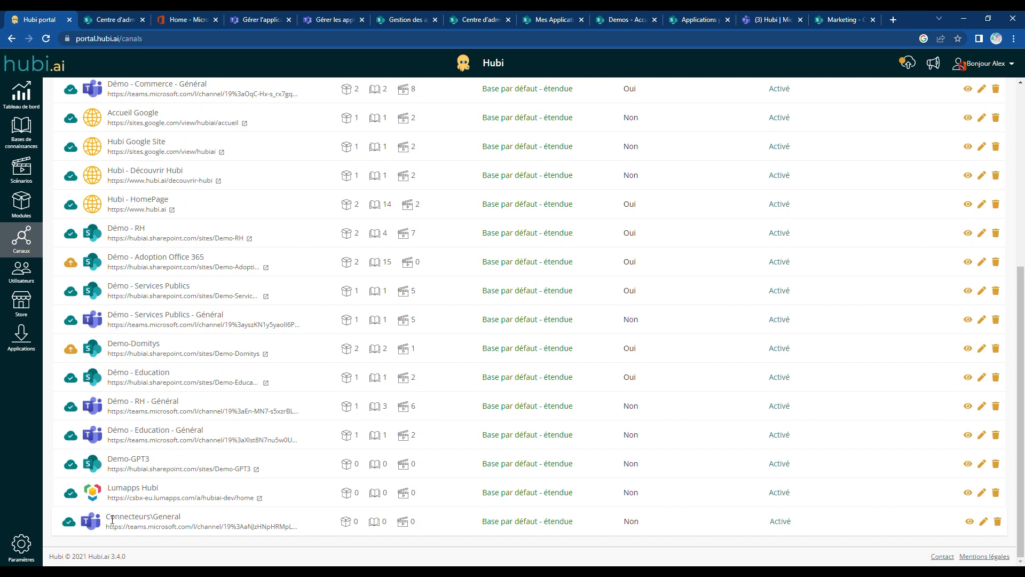
pyautogui.moveTo(112, 518); pyautogui.dragTo(438, 526)
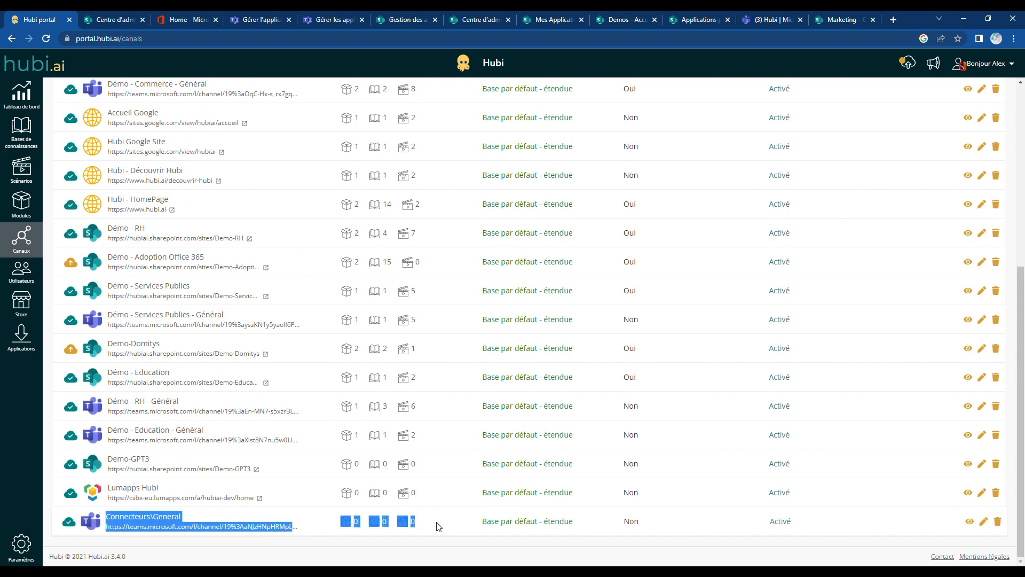
pyautogui.click(437, 526)
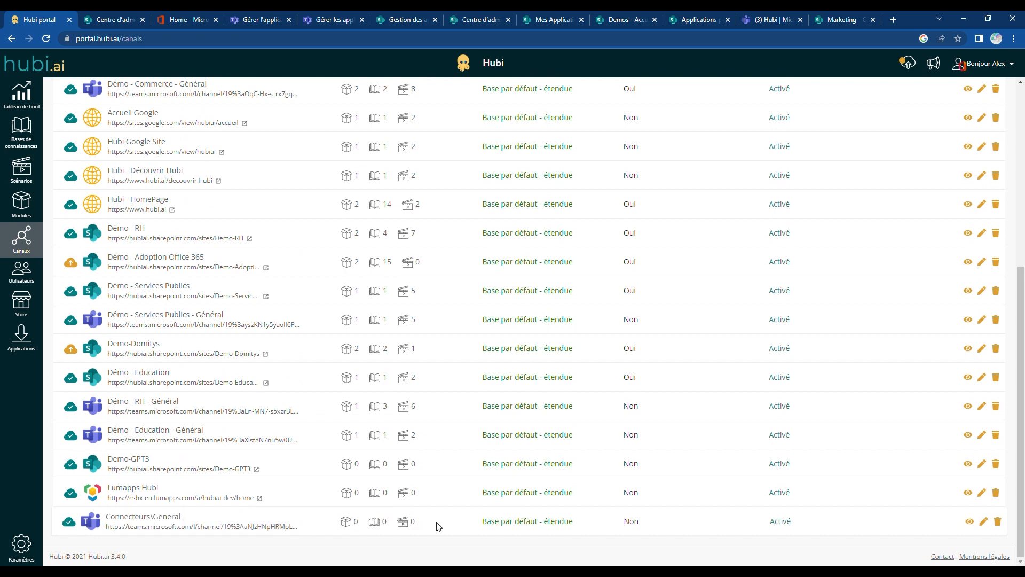